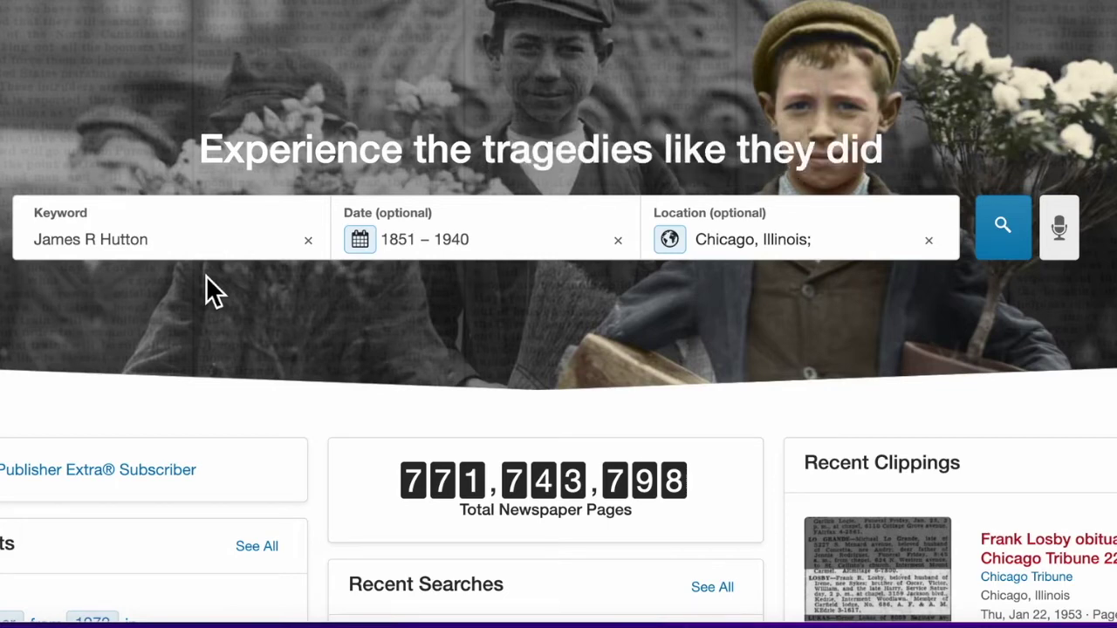
- Search Chicago, Illinois newspapers from 1851 to 1940 for the person's name and open the Chicago Tribune page dated July 11, 1932
left_click(1004, 229)
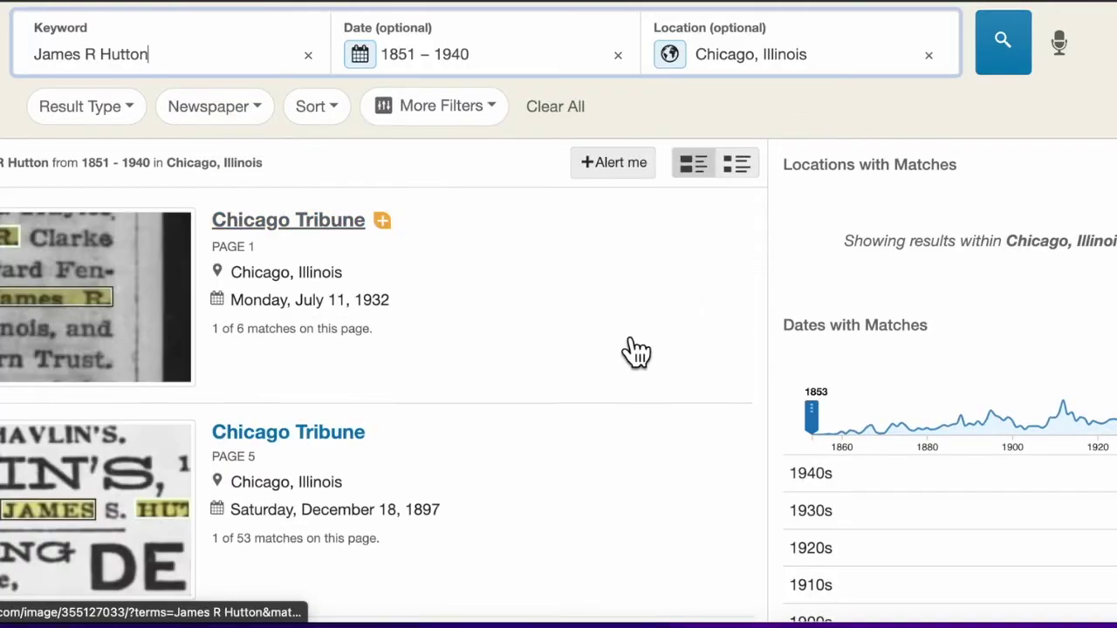
scroll(635, 351, "down", 1)
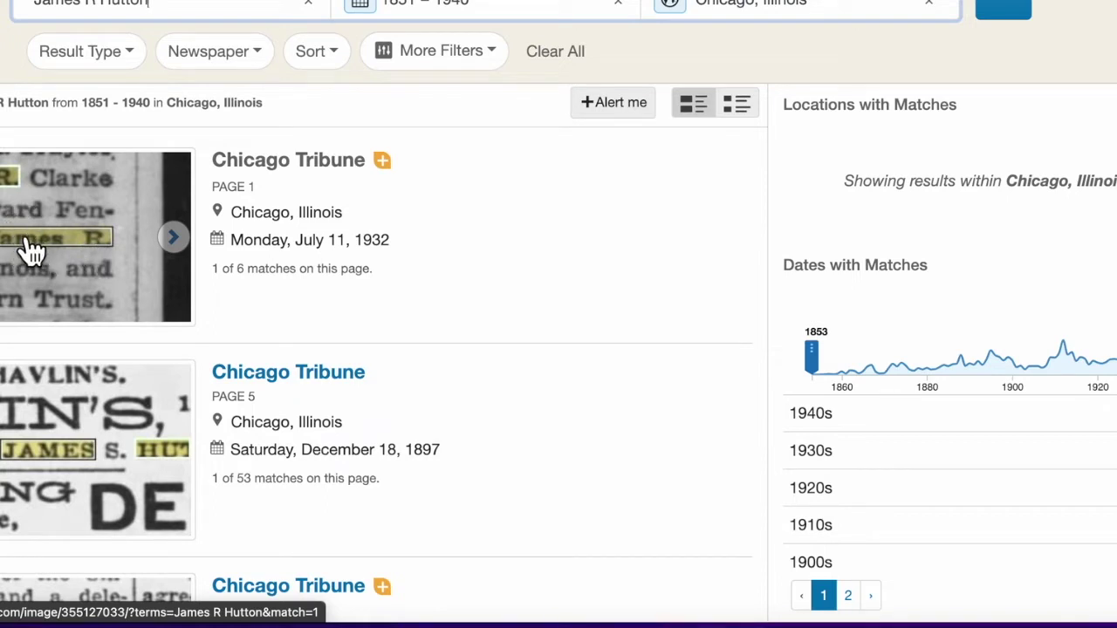
left_click(330, 177)
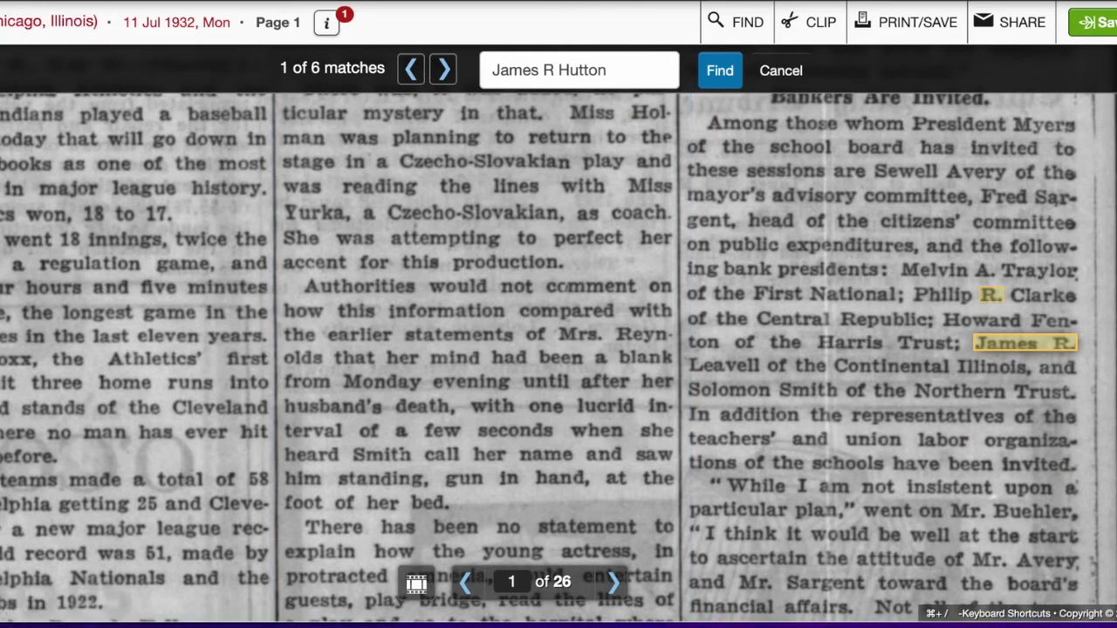
- Return to the search results, review the Chicago Tribune matches and open the clipping titled with the date 8 Jun 1935
key("alt+Left")
scroll(306, 365, "down", 1)
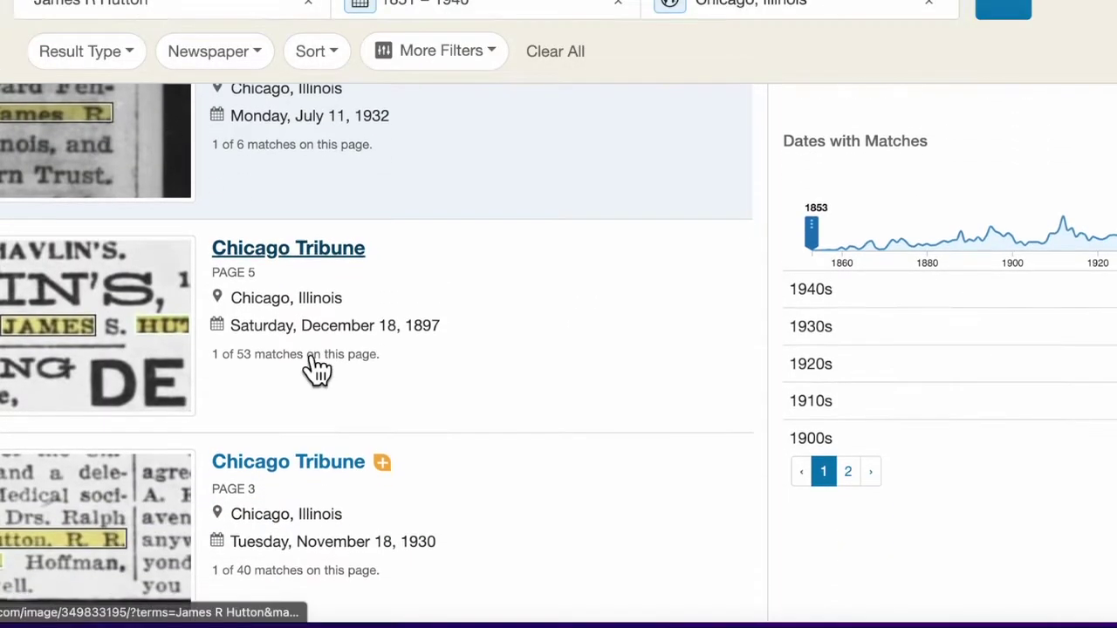
scroll(316, 371, "down", 2)
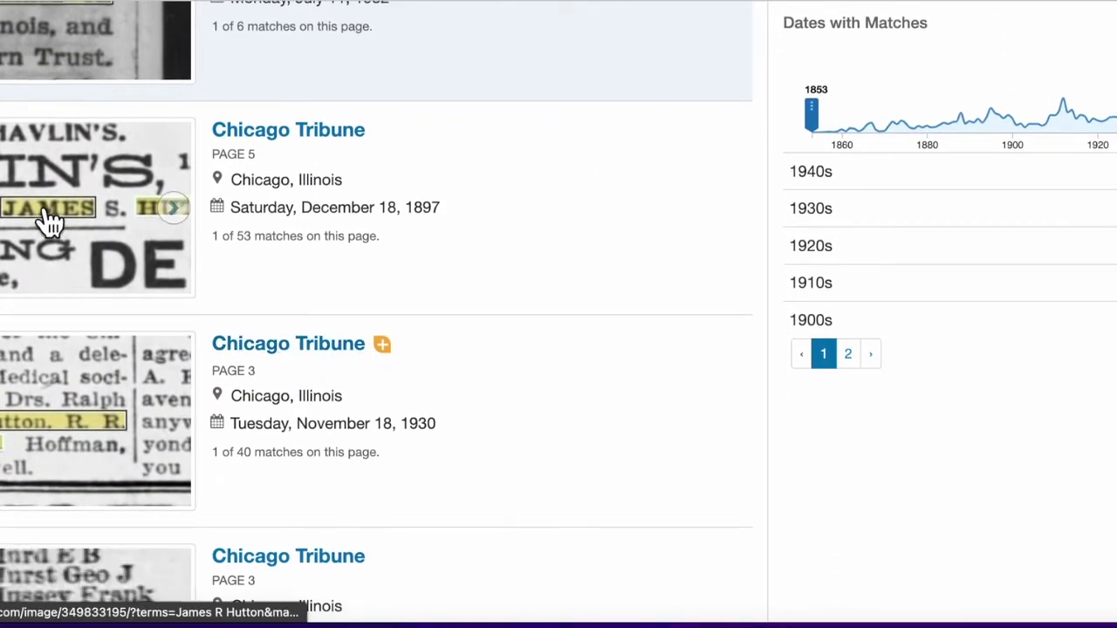
scroll(429, 381, "down", 2)
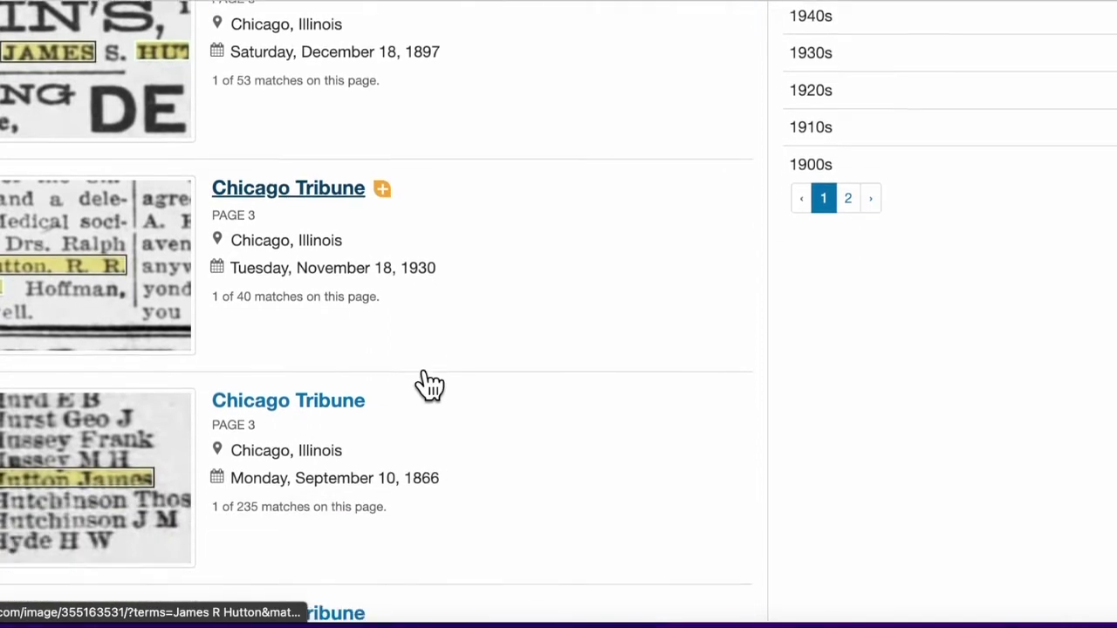
scroll(450, 273, "down", 3)
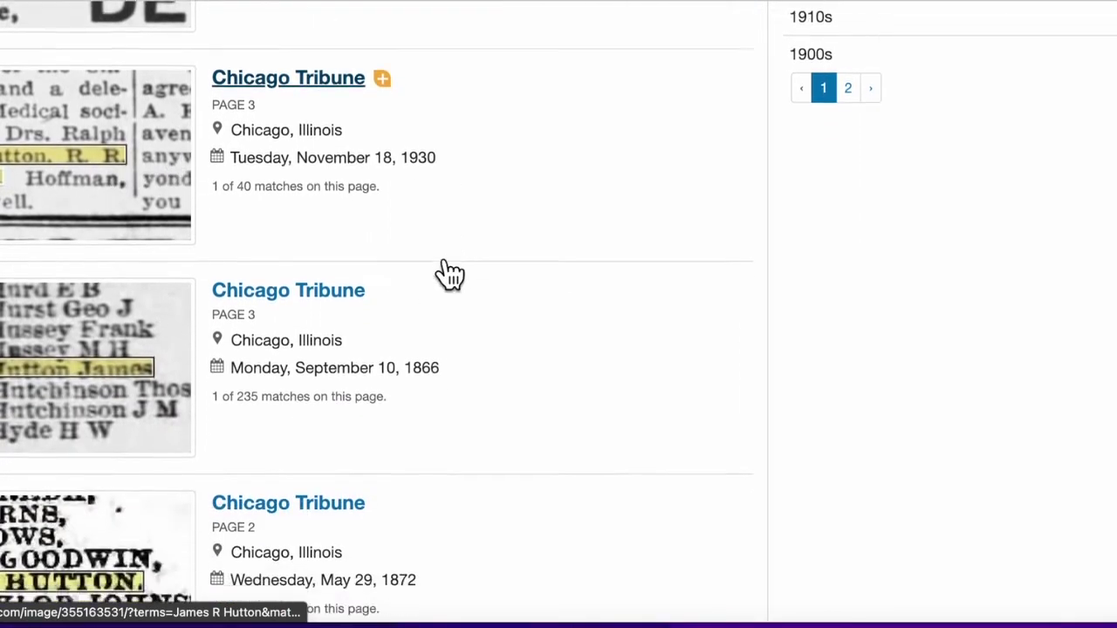
scroll(448, 272, "down", 1)
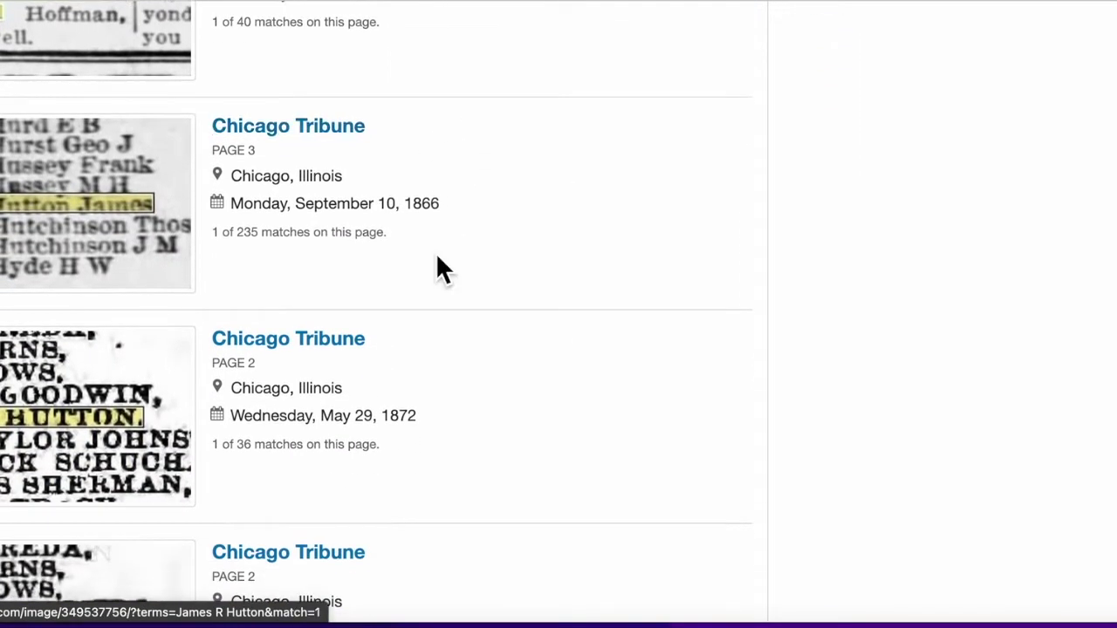
scroll(447, 272, "down", 2)
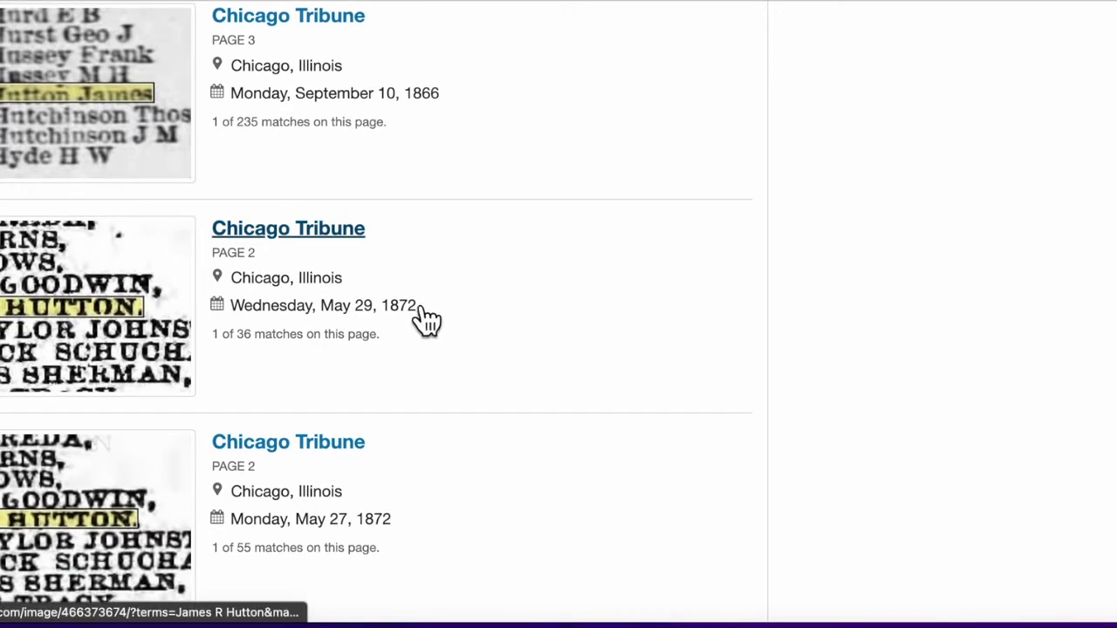
scroll(424, 319, "down", 1)
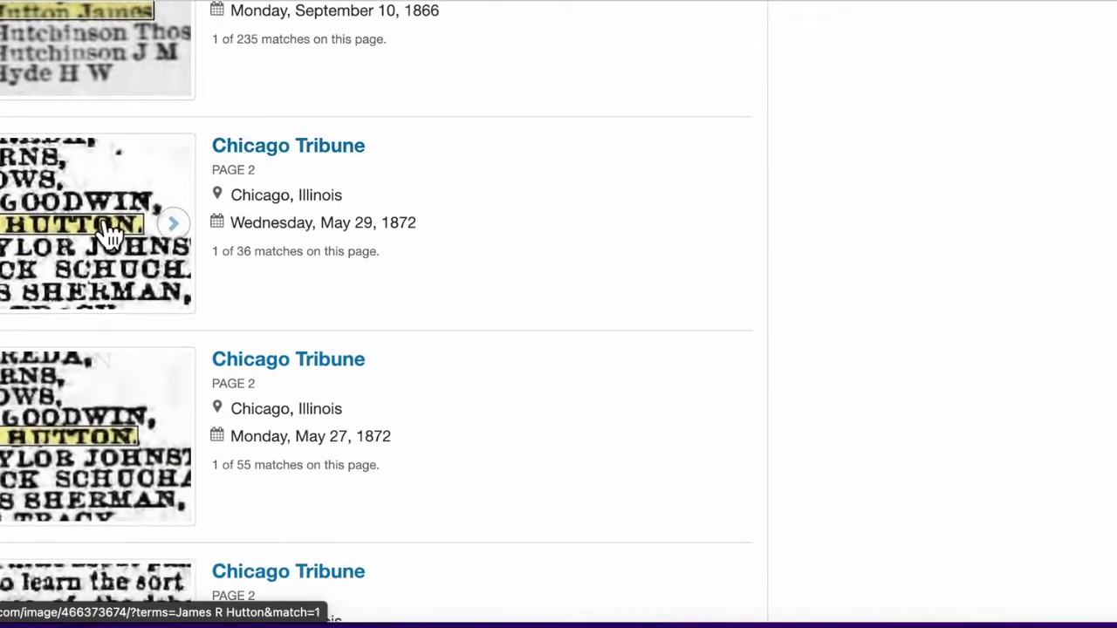
scroll(550, 278, "down", 1)
scroll(549, 278, "down", 2)
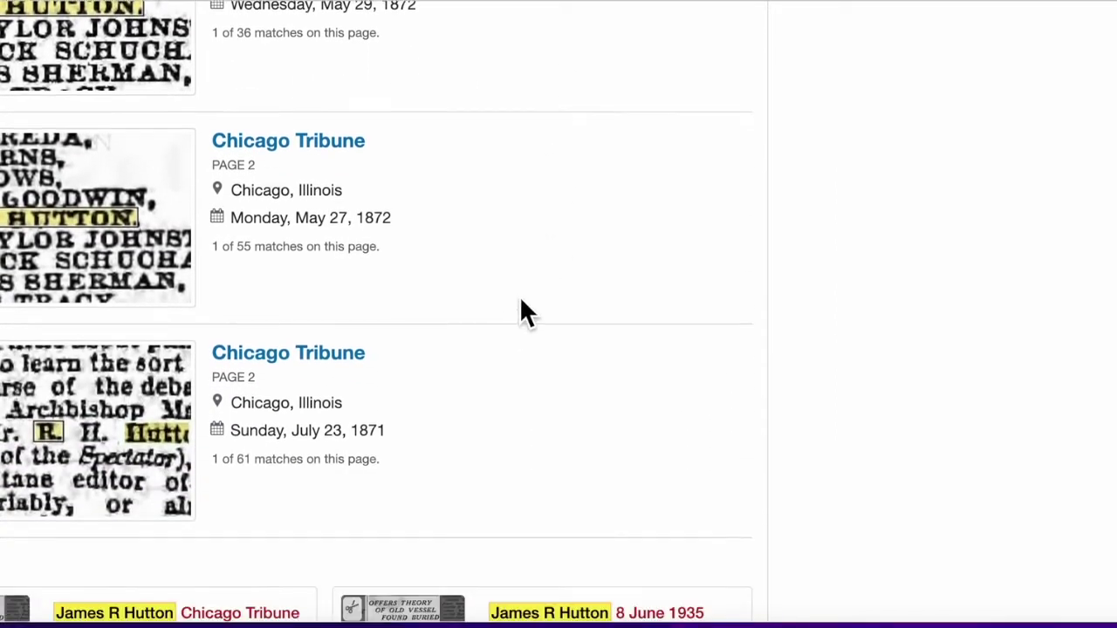
scroll(501, 332, "down", 4)
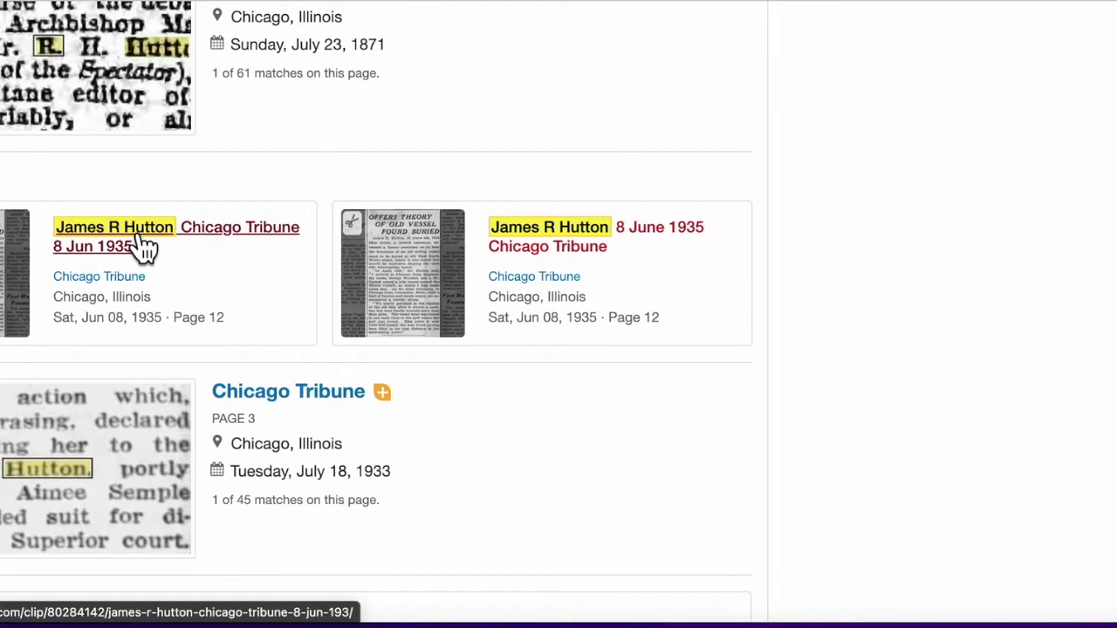
left_click(184, 249)
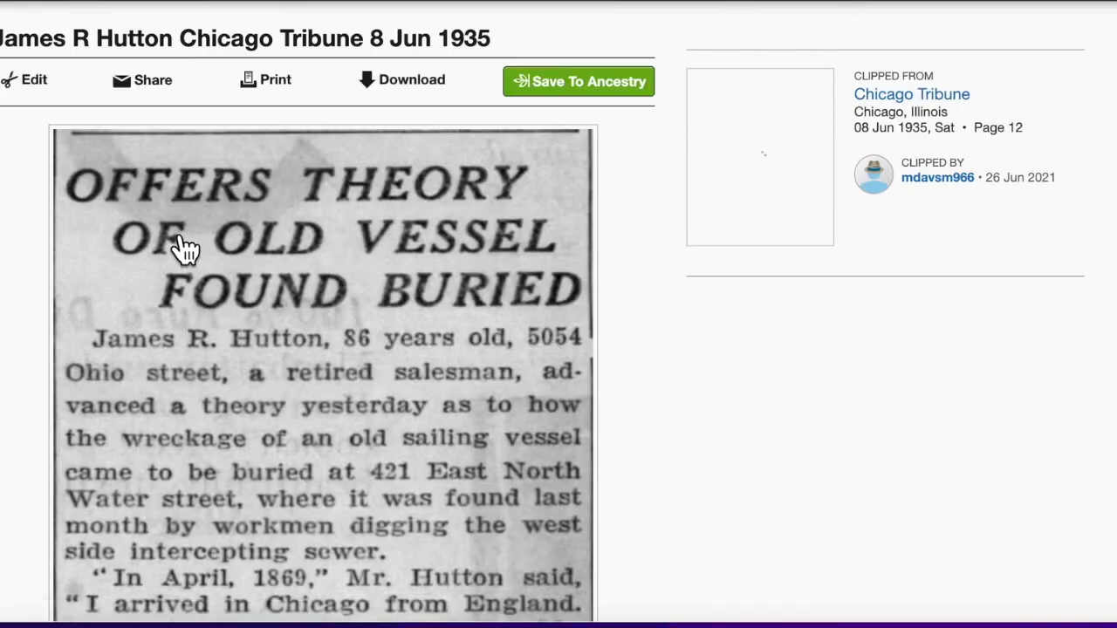
- Read the clipping's headline and opening paragraph about the old sailing vessel wreckage found by sewer workmen
scroll(2, 316, "down", 1)
scroll(1, 316, "up", 1)
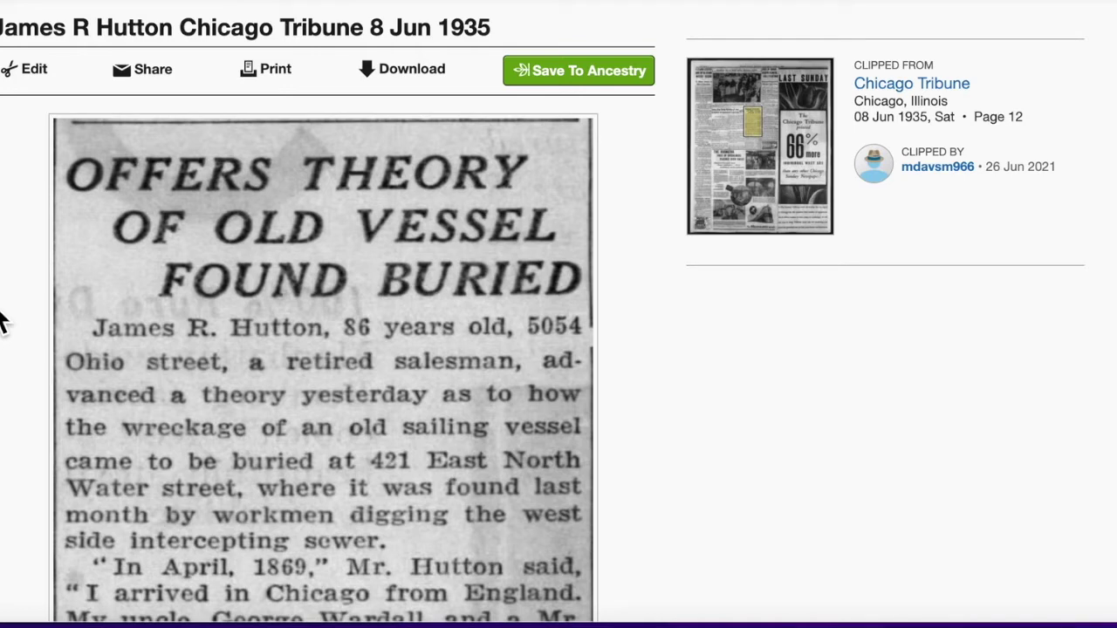
scroll(2, 322, "down", 2)
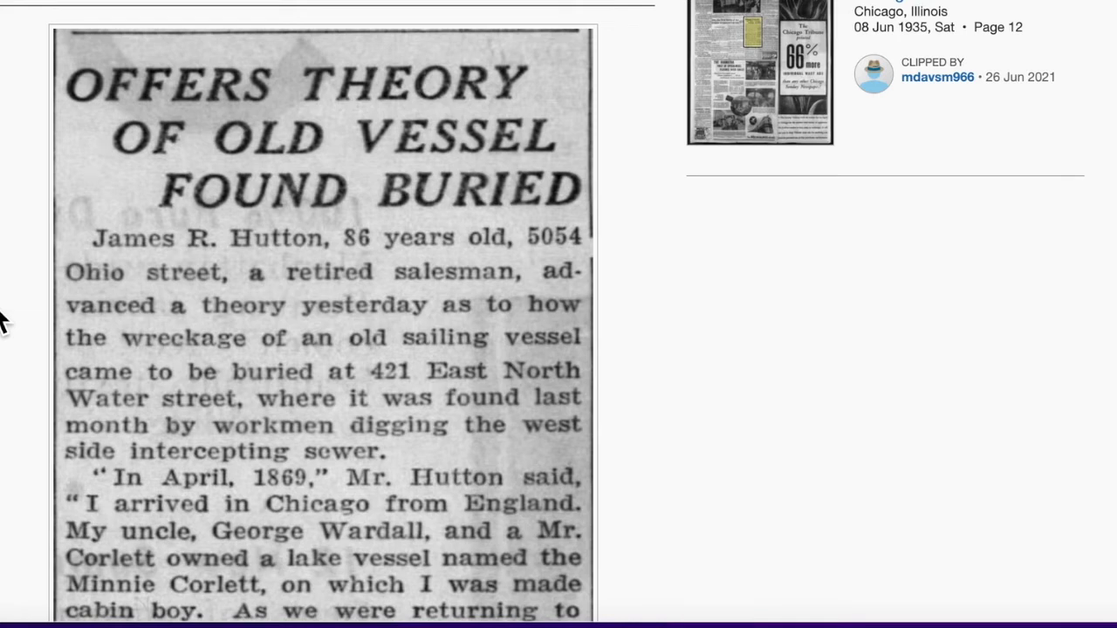
scroll(305, 406, "up", 2)
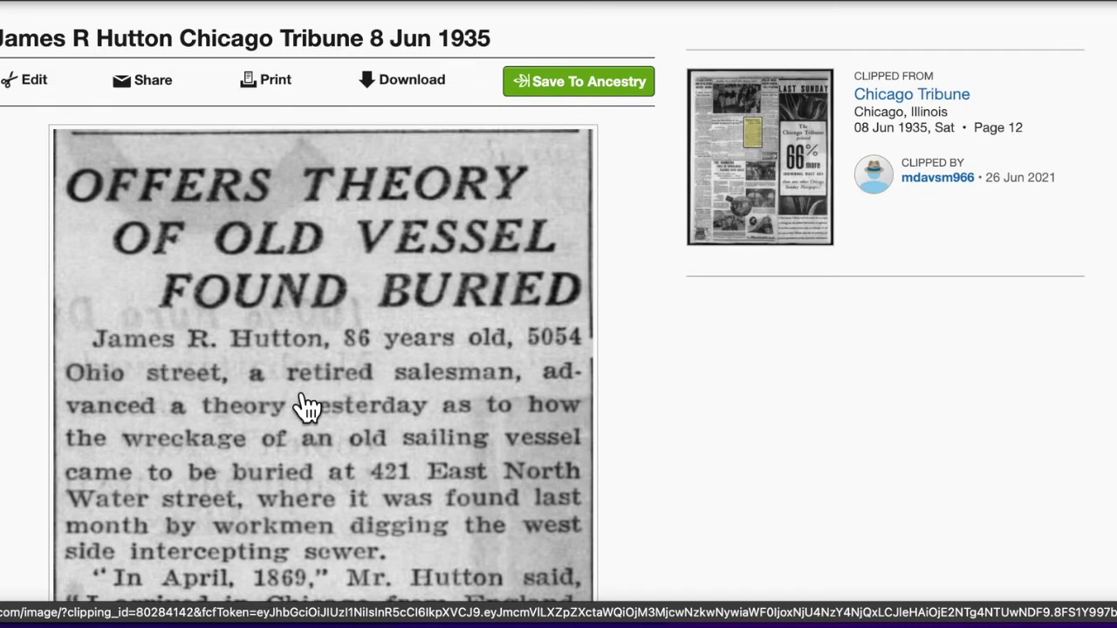
scroll(306, 406, "down", 1)
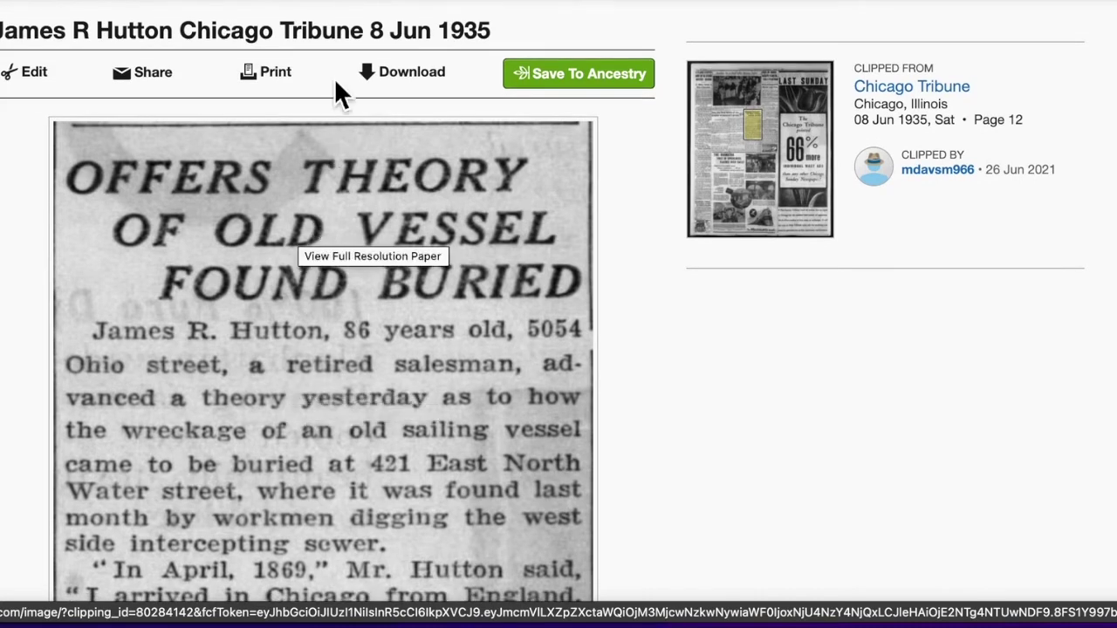
scroll(398, 282, "down", 4)
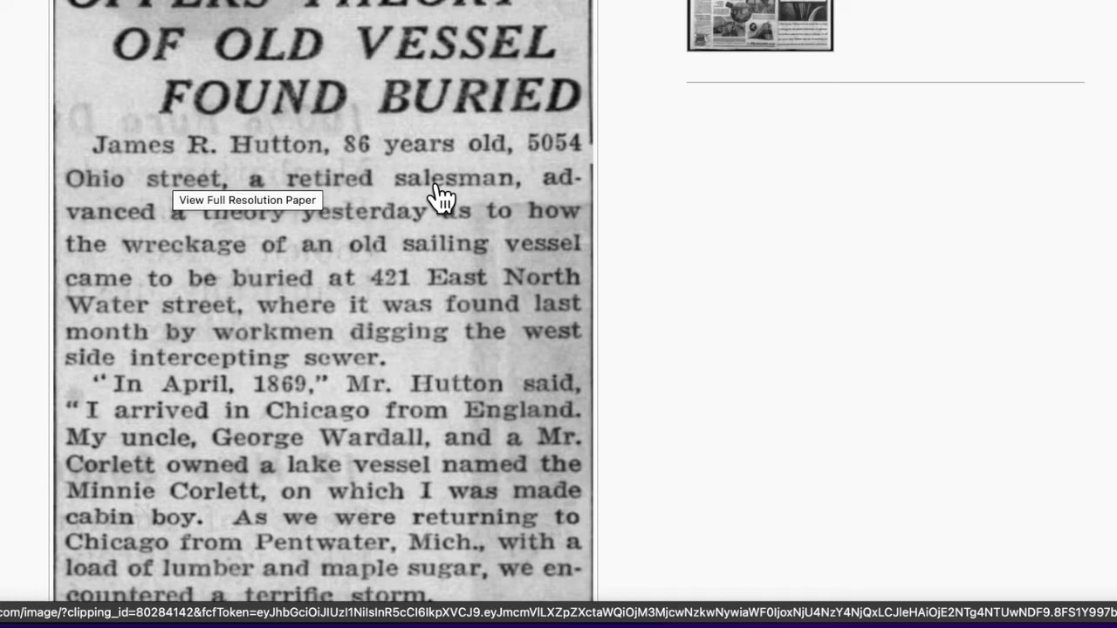
scroll(433, 301, "down", 3)
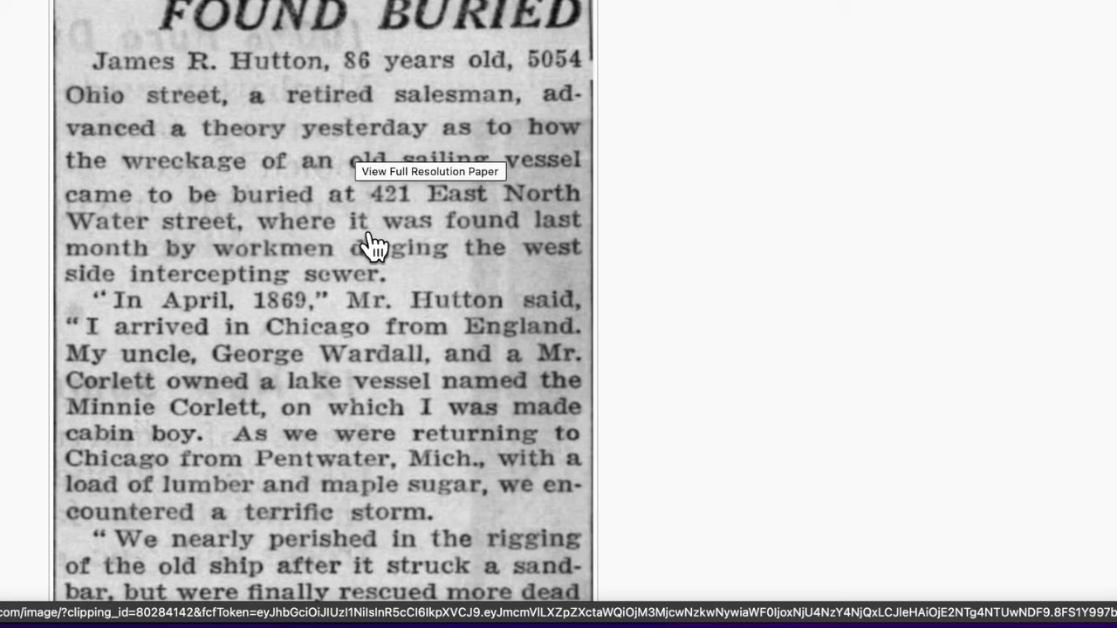
scroll(374, 247, "down", 2)
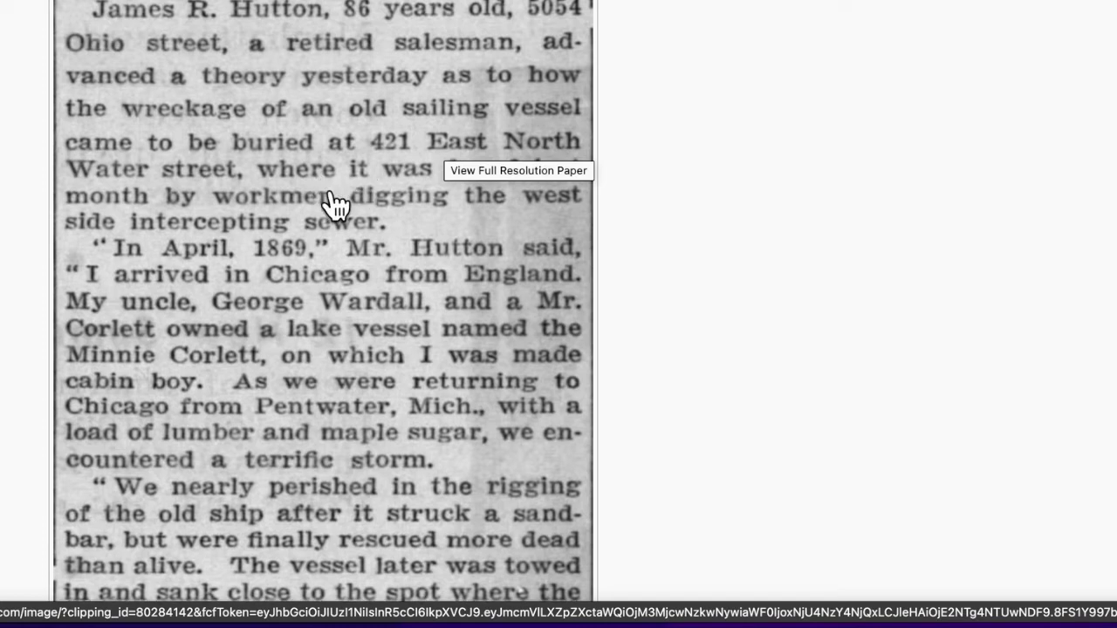
scroll(335, 206, "down", 1)
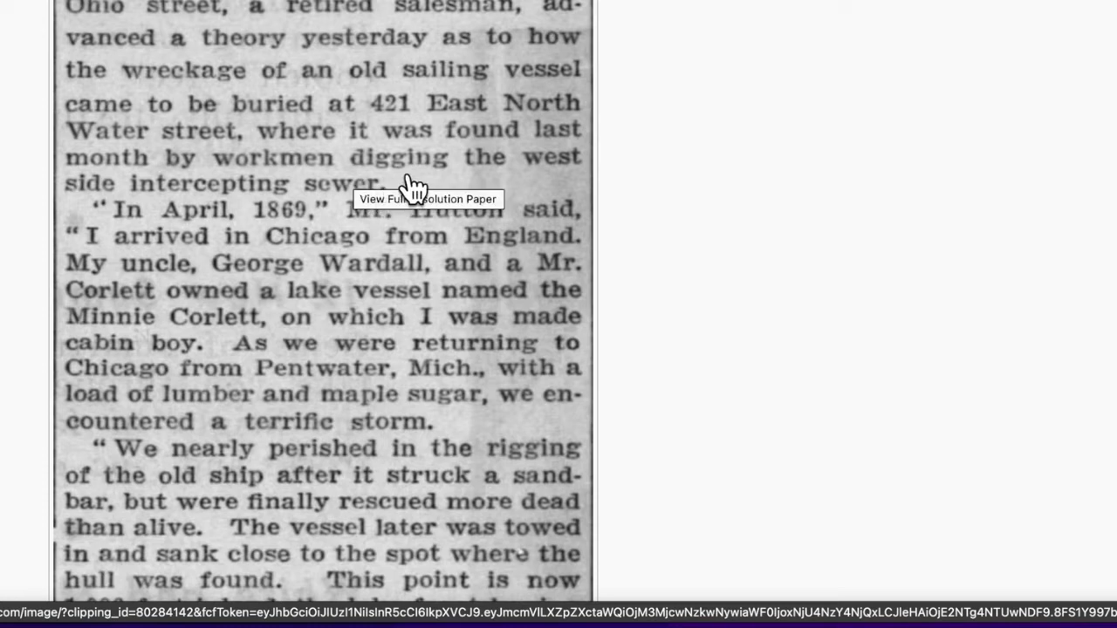
- Read the article's quoted account of the 1869 arrival, the storm and the vessel's sinking through to the end
scroll(412, 187, "down", 2)
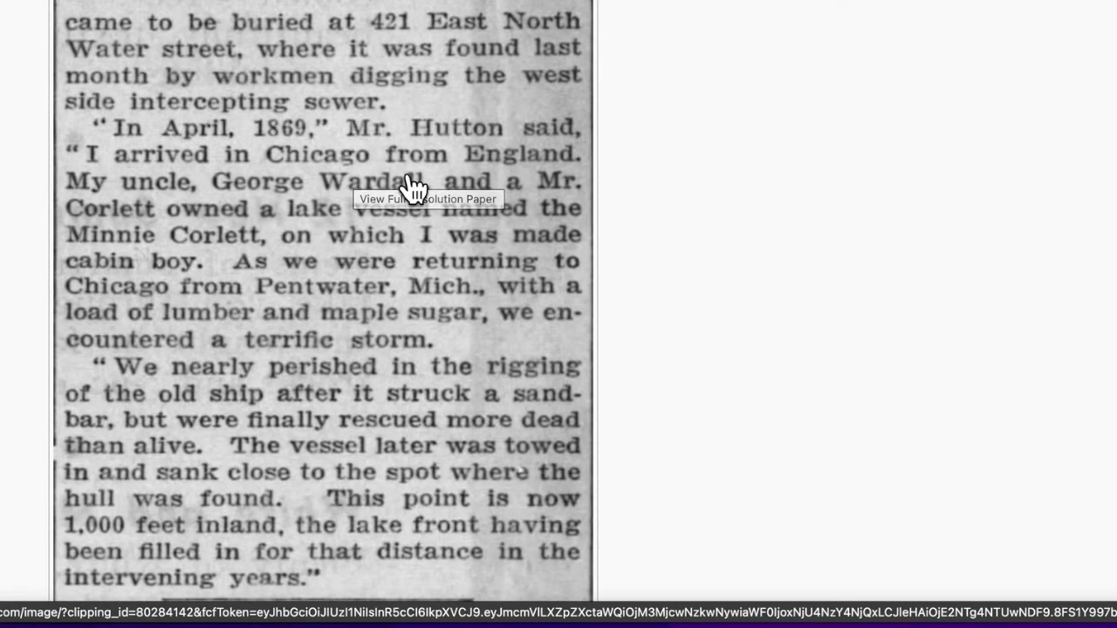
scroll(412, 186, "down", 1)
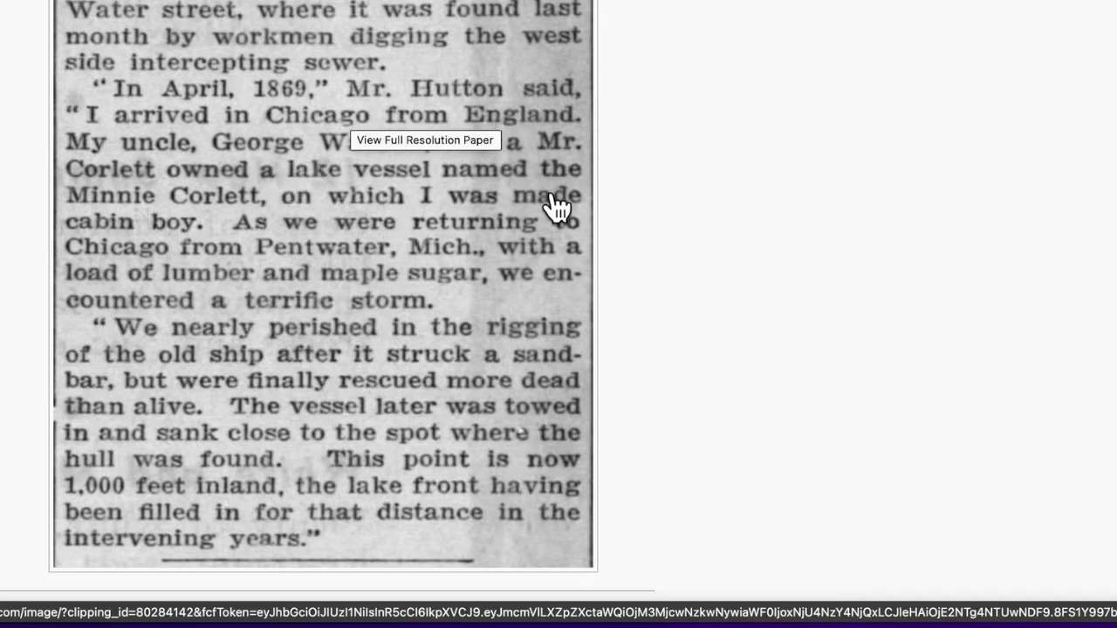
scroll(544, 218, "down", 2)
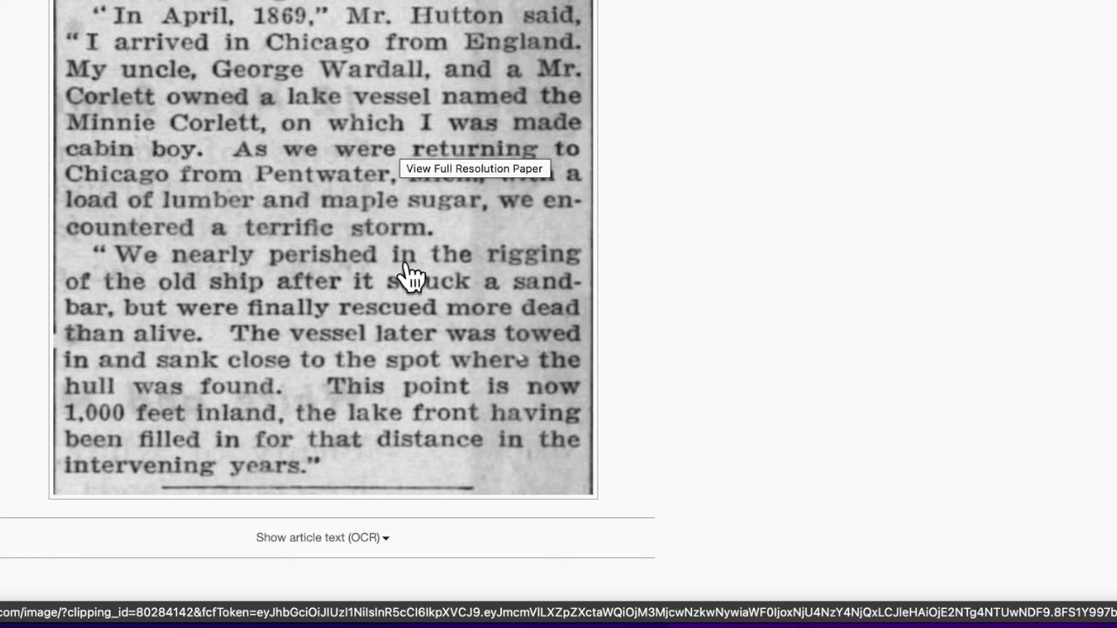
scroll(434, 314, "down", 1)
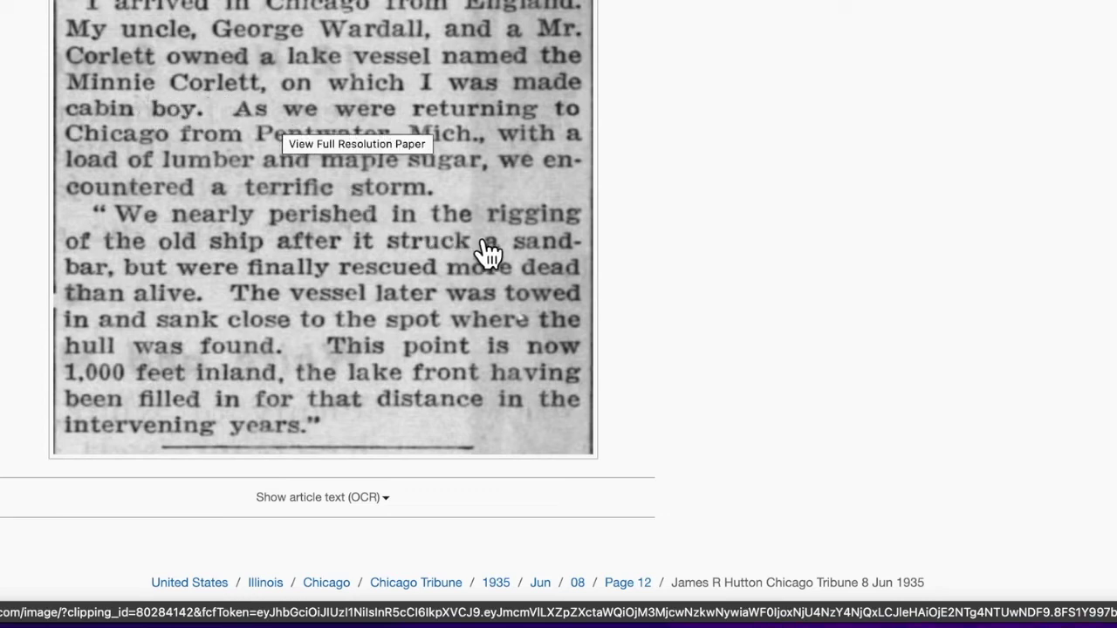
scroll(478, 252, "down", 1)
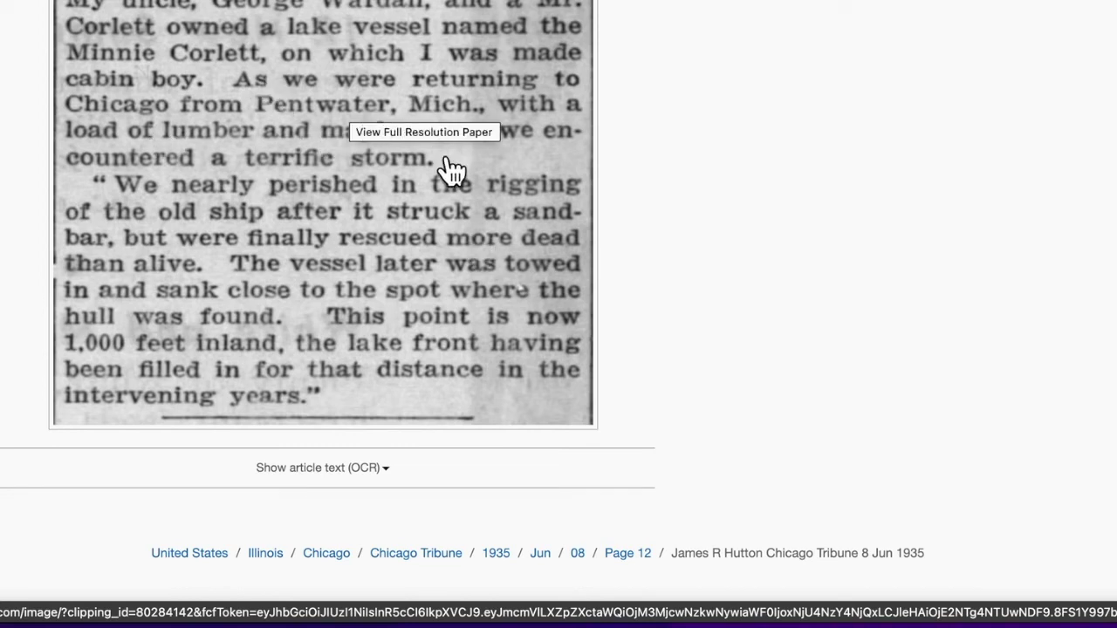
scroll(456, 278, "down", 1)
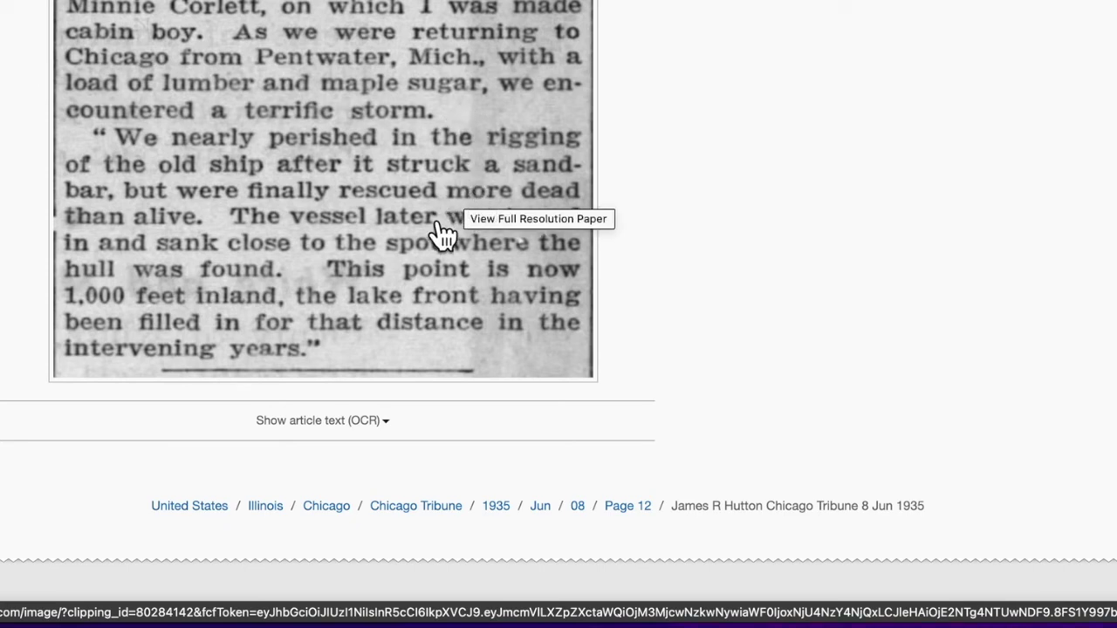
scroll(445, 233, "down", 1)
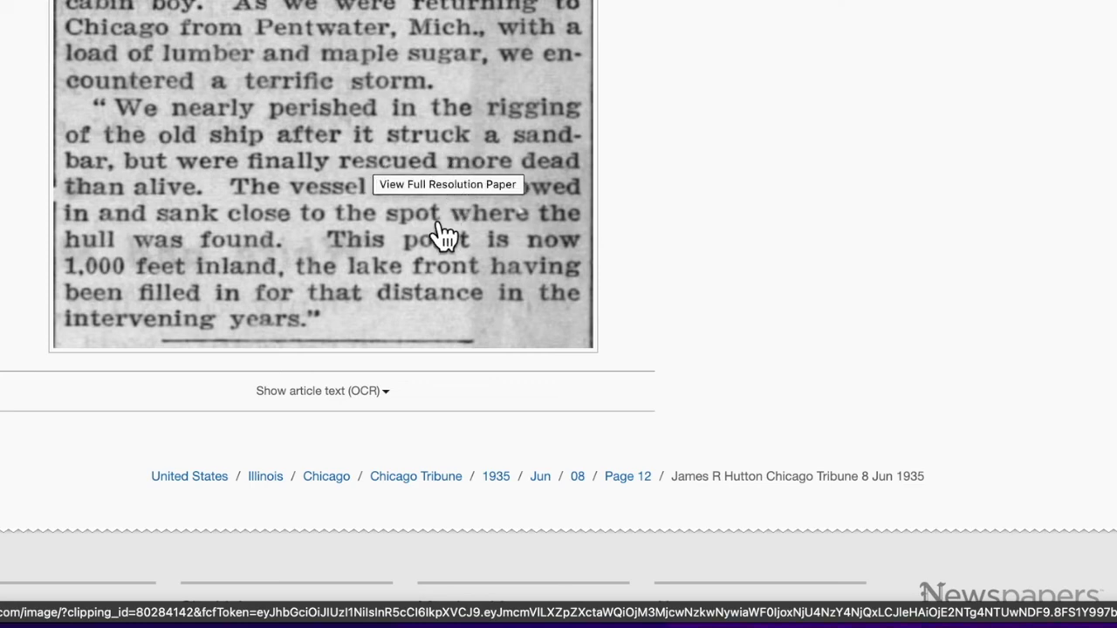
scroll(445, 234, "down", 2)
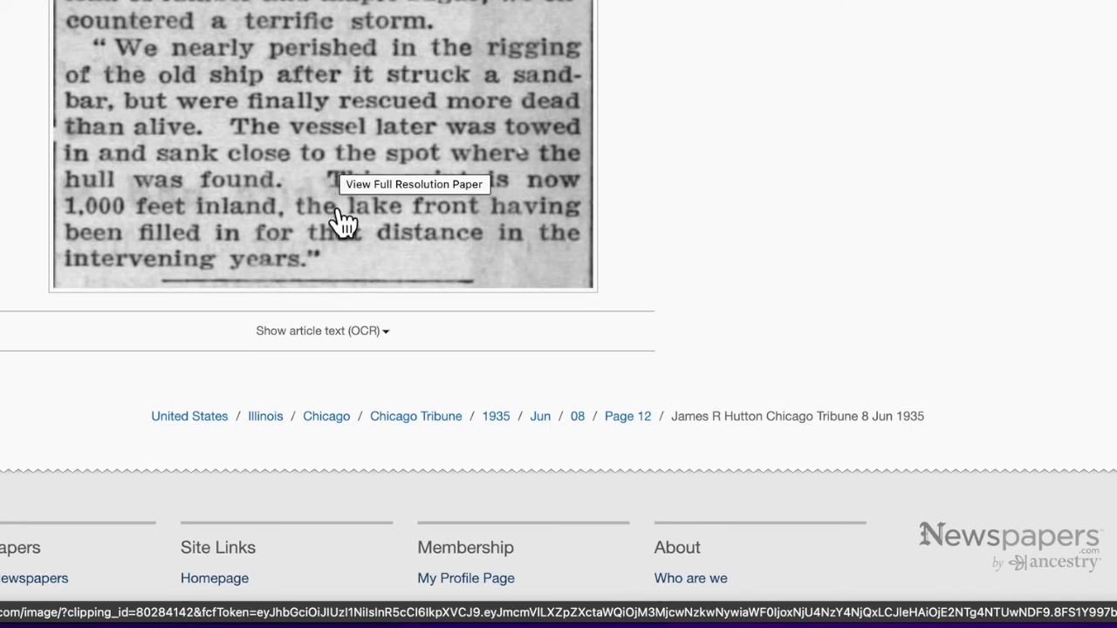
scroll(340, 221, "down", 2)
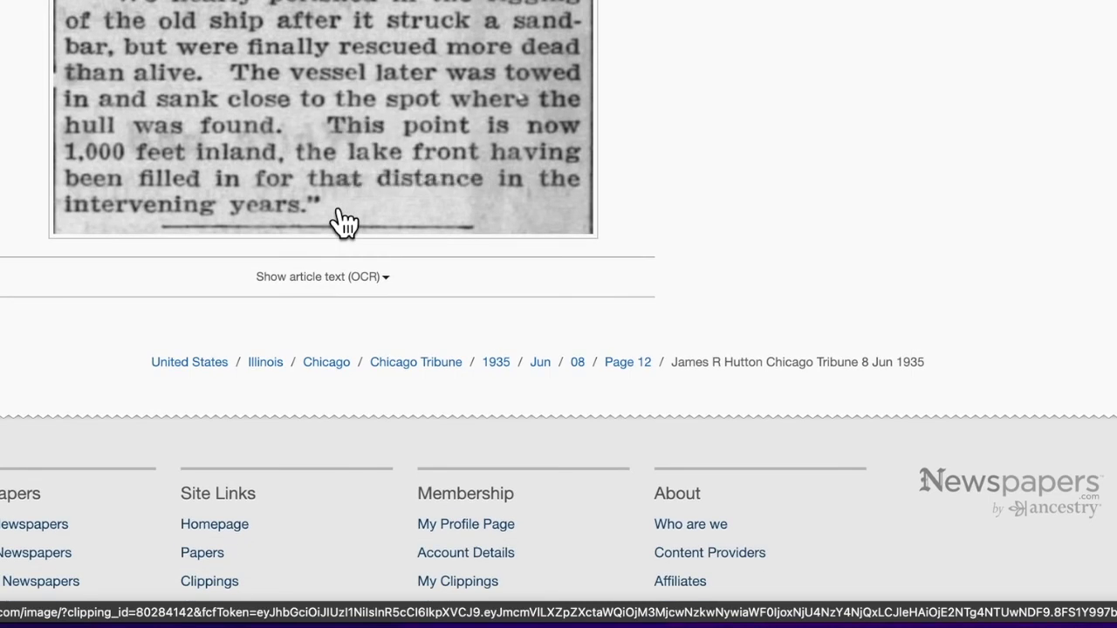
- Return to the clipping's headline and review its title and source details
scroll(365, 157, "up", 15)
scroll(365, 158, "up", 6)
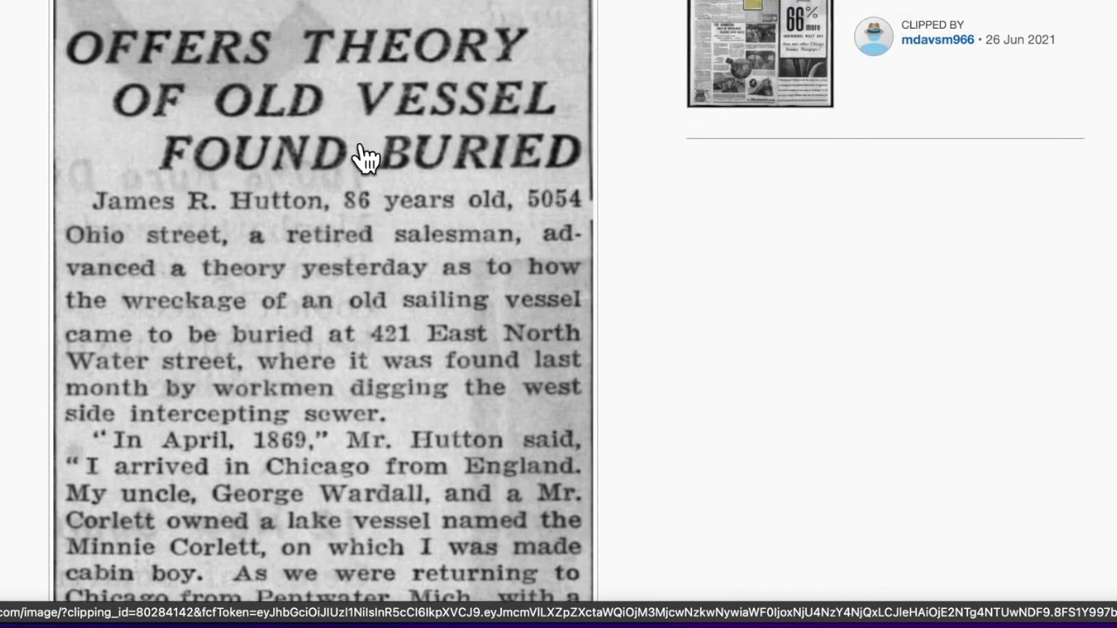
scroll(365, 157, "up", 3)
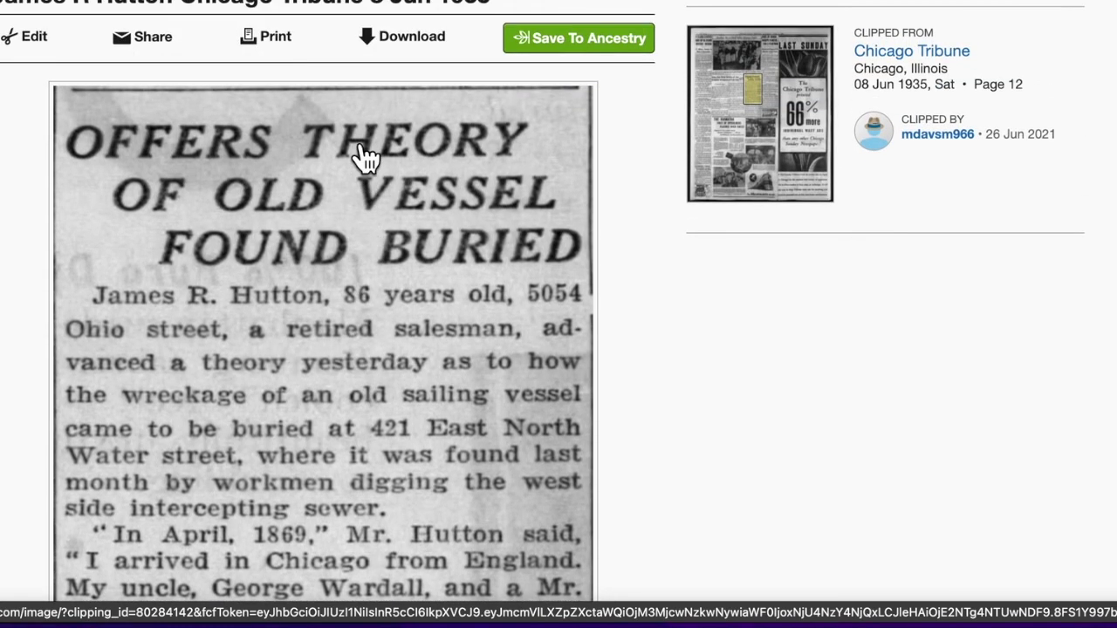
scroll(365, 157, "up", 2)
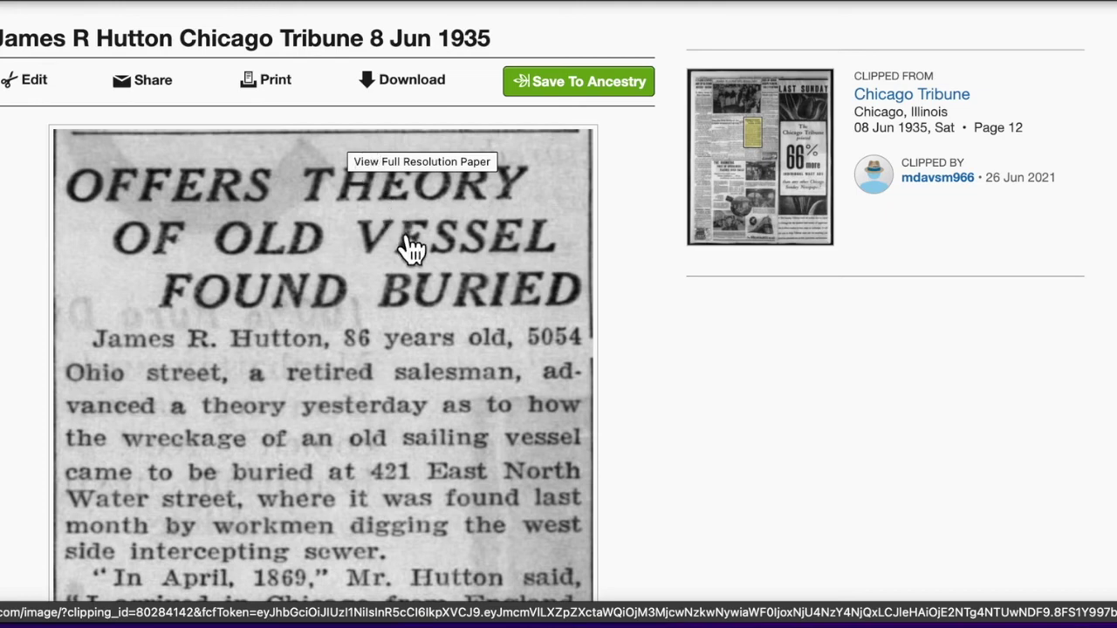
scroll(410, 249, "down", 2)
scroll(410, 249, "up", 2)
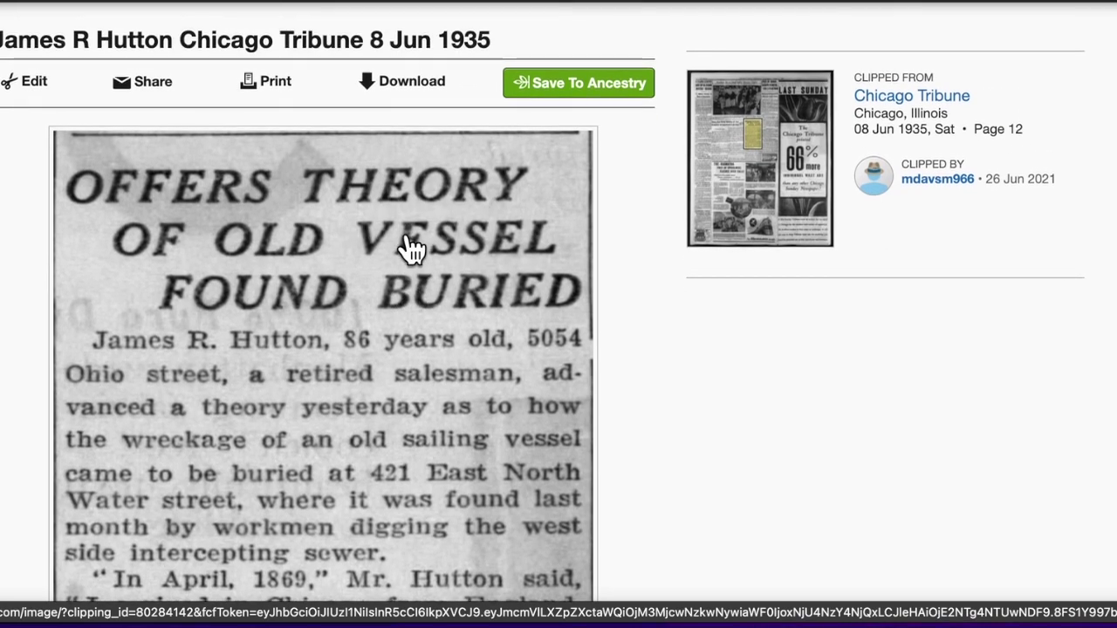